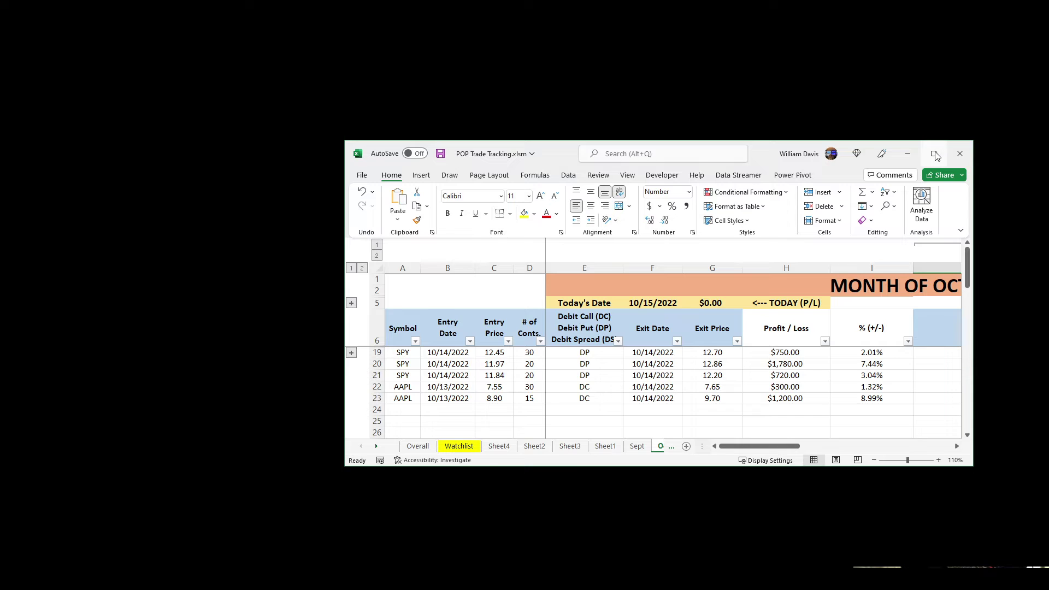
- Collapse the grouped Entry Notes and Exit Notes columns in the maximized Oct sheet and zoom the sheet to 190%
{"action": "left_click", "coordinate": [935, 155]}
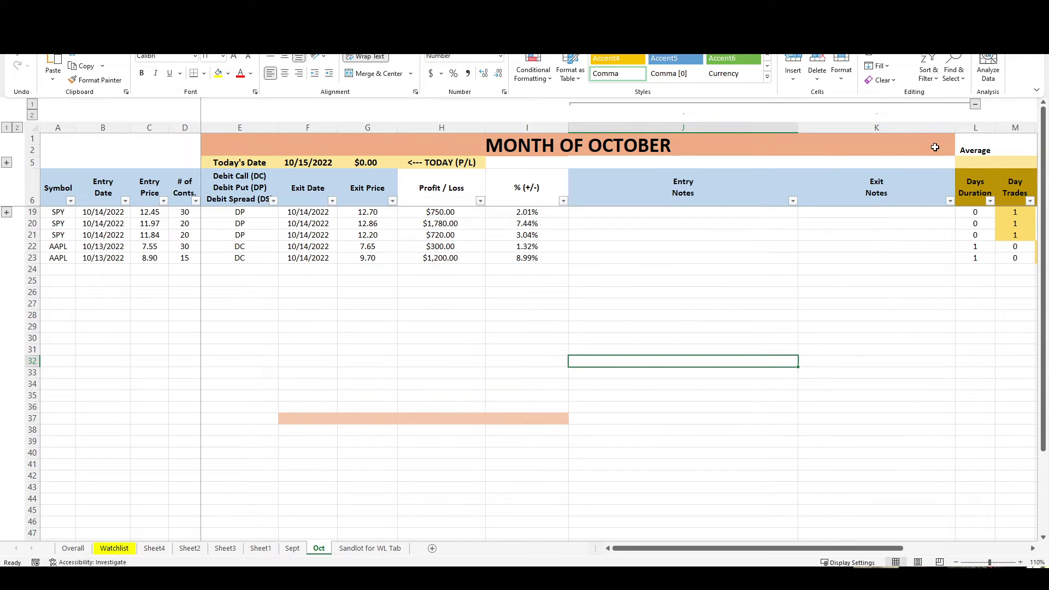
{"action": "left_click", "coordinate": [977, 104]}
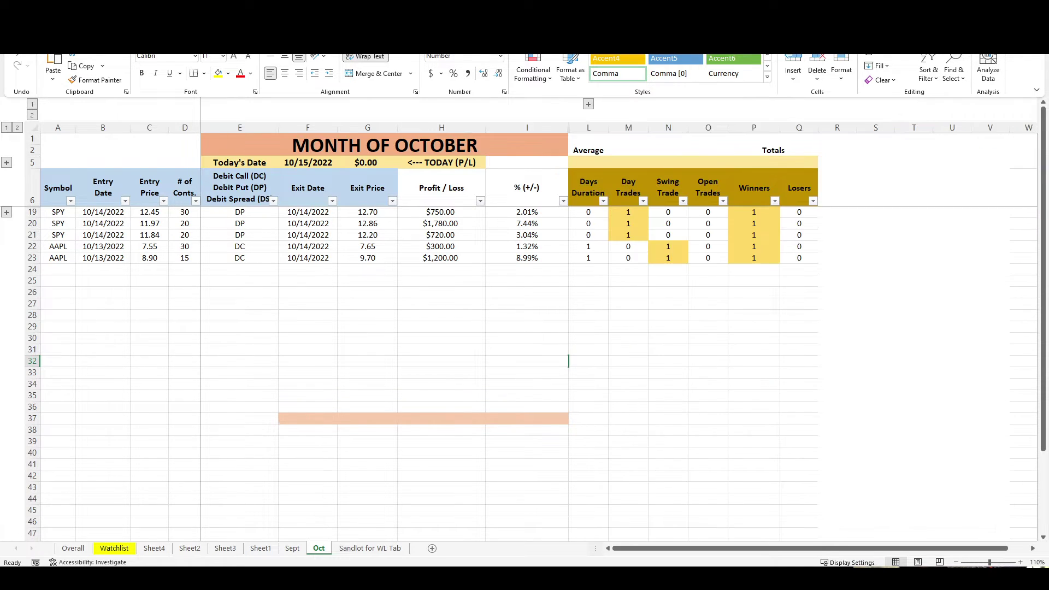
{"action": "left_click", "coordinate": [1020, 562]}
{"action": "left_click", "coordinate": [1019, 562]}
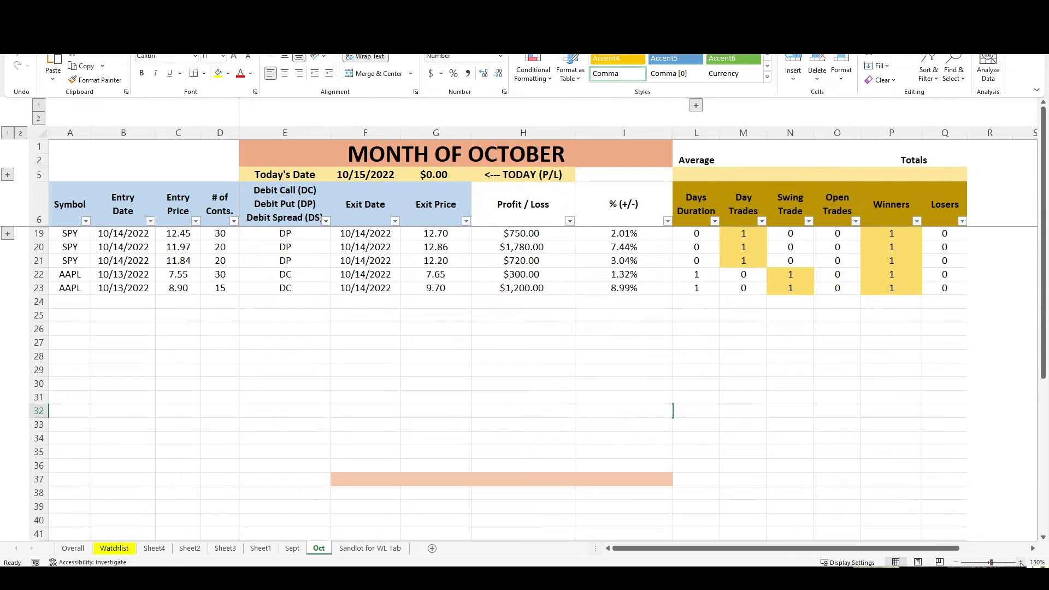
{"action": "left_click", "coordinate": [1020, 563]}
{"action": "left_click", "coordinate": [1021, 563]}
{"action": "left_click", "coordinate": [1021, 563]}
{"action": "left_click", "coordinate": [1021, 562]}
{"action": "left_click", "coordinate": [1021, 562]}
{"action": "left_click", "coordinate": [1020, 562]}
{"action": "left_click", "coordinate": [1020, 563]}
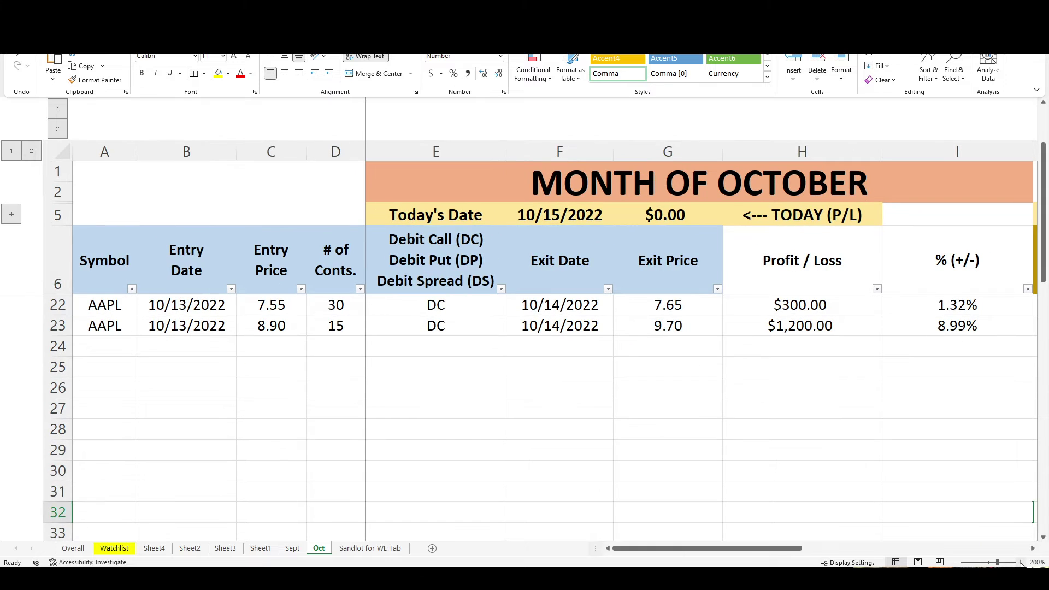
{"action": "left_click", "coordinate": [955, 562]}
{"action": "left_click", "coordinate": [956, 562]}
{"action": "left_click", "coordinate": [955, 562]}
{"action": "left_click", "coordinate": [956, 562]}
{"action": "scroll", "coordinate": [626, 363], "scroll_direction": "up", "scroll_amount": 1}
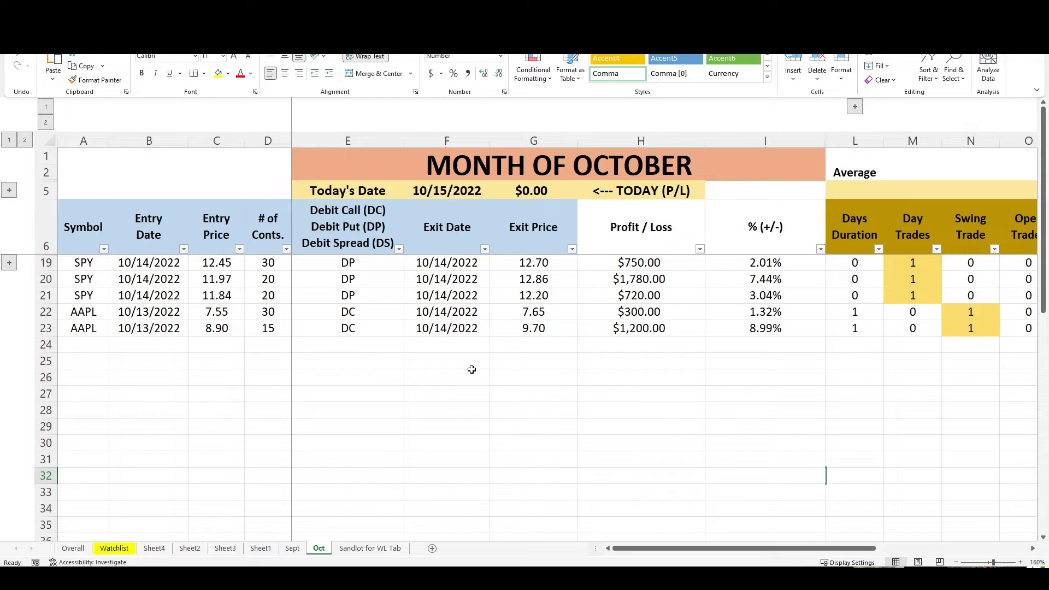
{"action": "left_click", "coordinate": [1021, 563]}
{"action": "left_click", "coordinate": [1022, 562]}
{"action": "left_click", "coordinate": [1021, 563]}
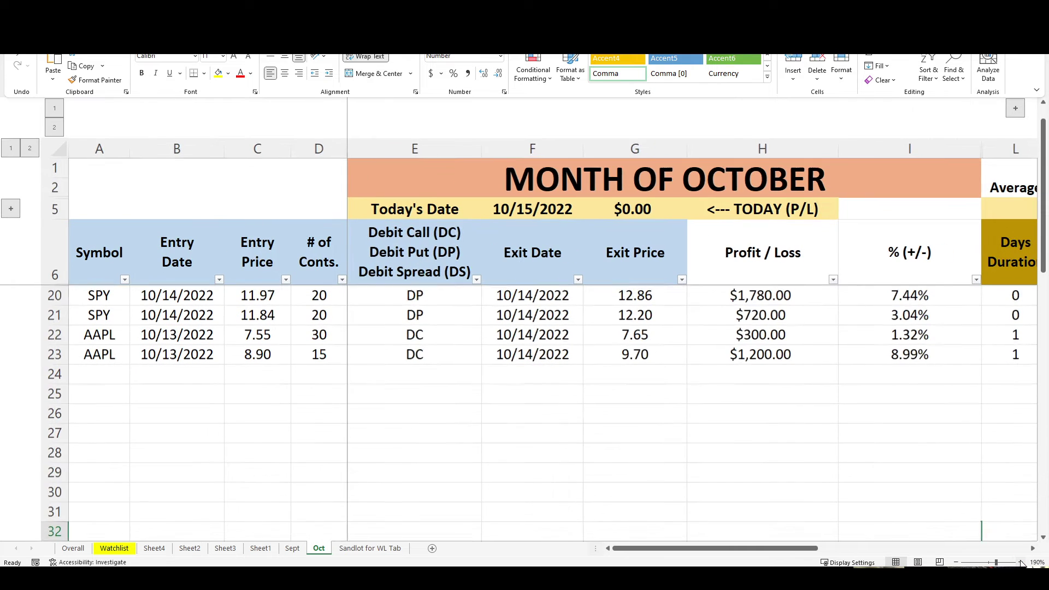
{"action": "scroll", "coordinate": [939, 501], "scroll_direction": "up", "scroll_amount": 1}
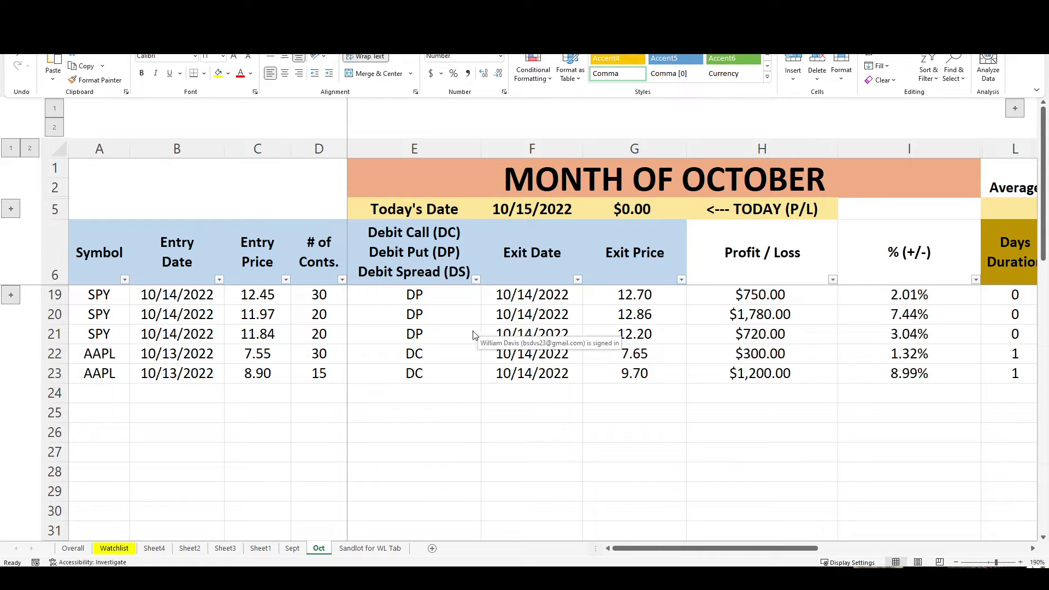
- Copy the DP trade type from the SPY trade in E21 into both AAPL trades, E22 and E23
{"action": "left_click", "coordinate": [456, 332]}
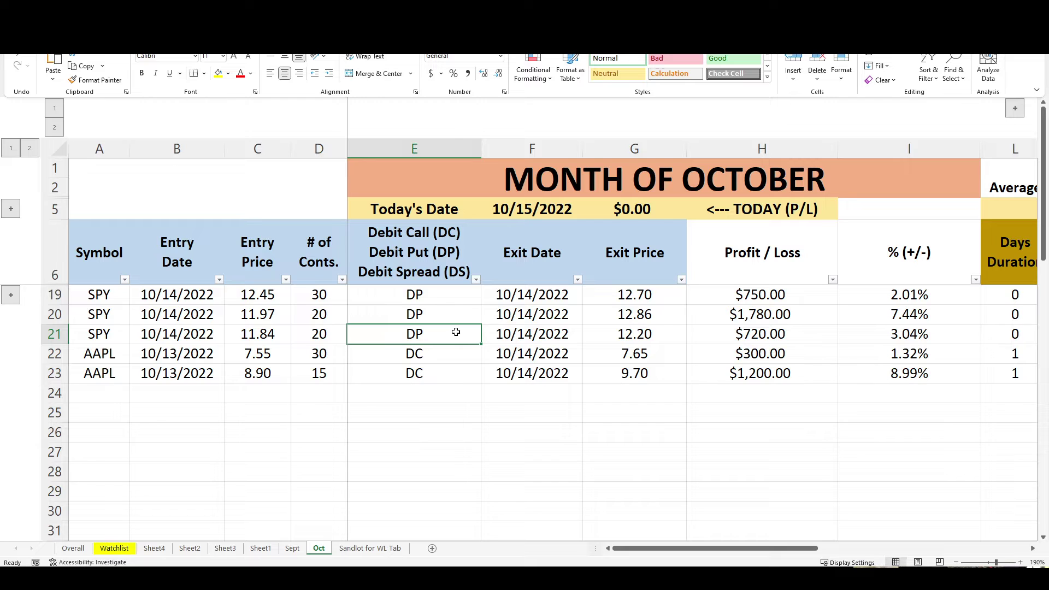
{"action": "key", "text": "ctrl+c"}
{"action": "left_click", "coordinate": [447, 357]}
{"action": "key", "text": "ctrl+v"}
{"action": "left_click", "coordinate": [440, 371]}
{"action": "key", "text": "ctrl+v"}
{"action": "left_click", "coordinate": [437, 406]}
{"action": "key", "text": "Escape"}
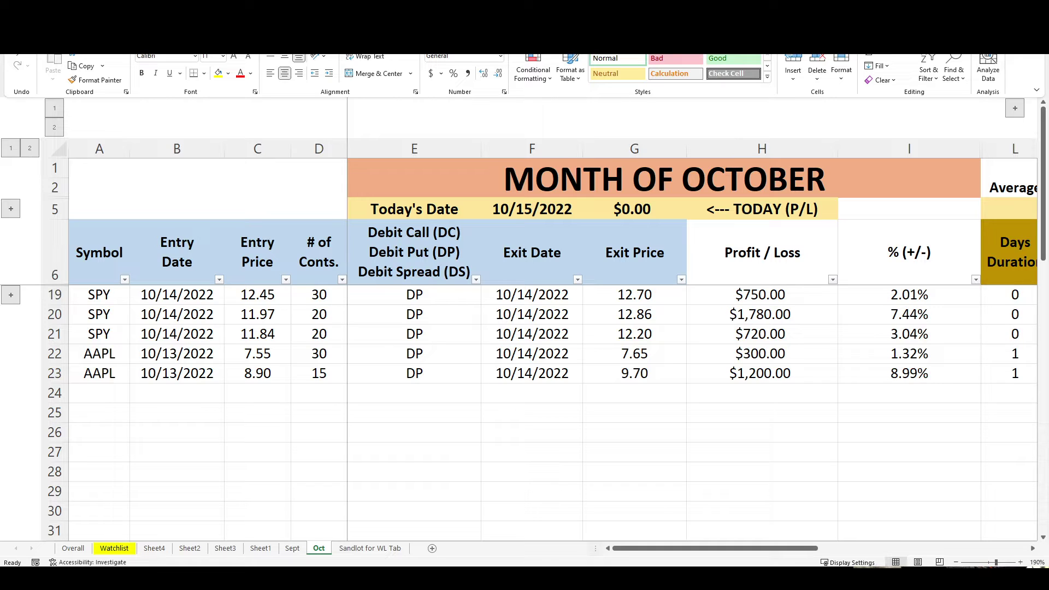
- Sum the Profit / Loss values of rows 19 to 23 with a SUM formula in cell H25
{"action": "left_click", "coordinate": [735, 414]}
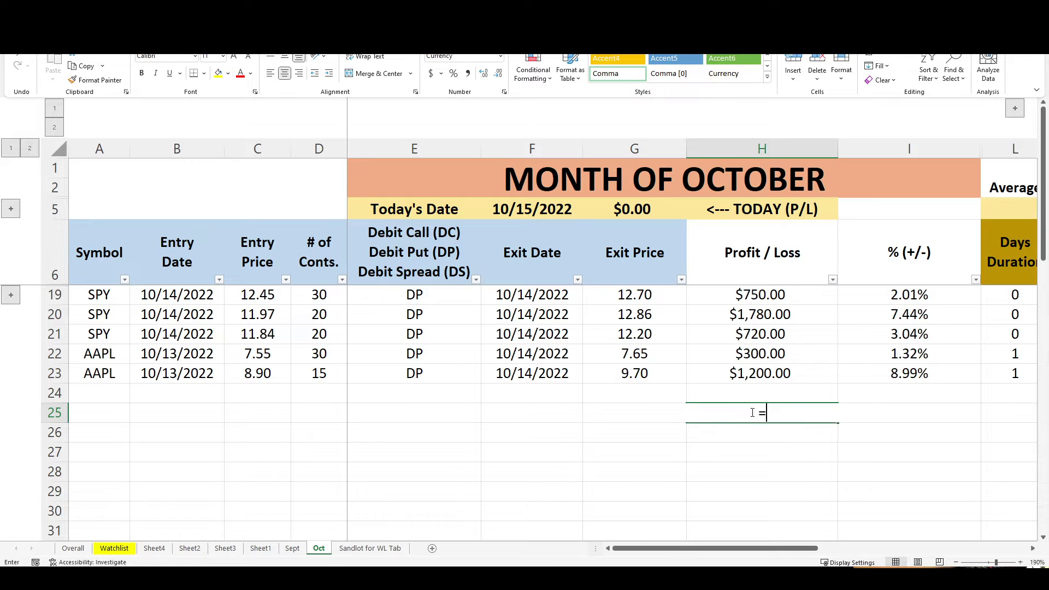
{"action": "type", "text": "=SUM("}
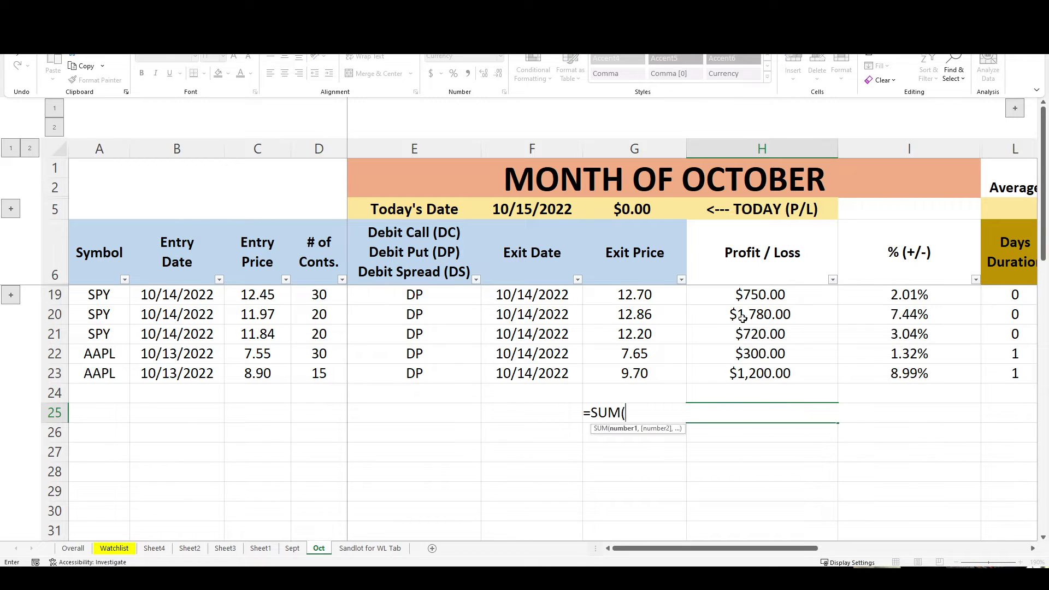
{"action": "left_click_drag", "start_coordinate": [764, 300], "coordinate": [761, 372]}
{"action": "key", "text": "Return"}
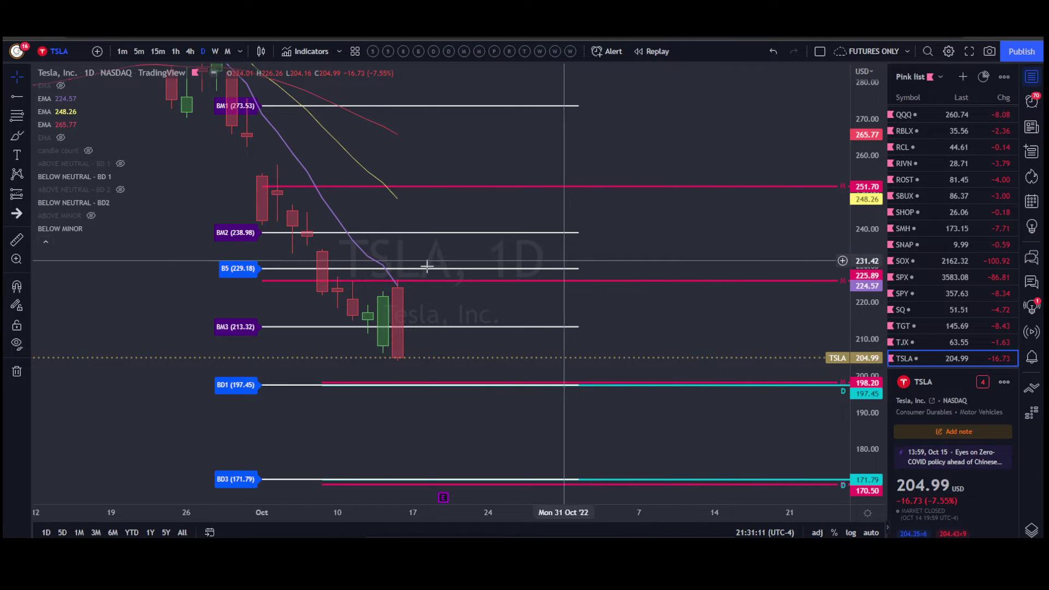
- Collapse the indicator legend on the TradingView TSLA daily chart and frame the October candles with the levels down to BD3
{"action": "left_click", "coordinate": [46, 243]}
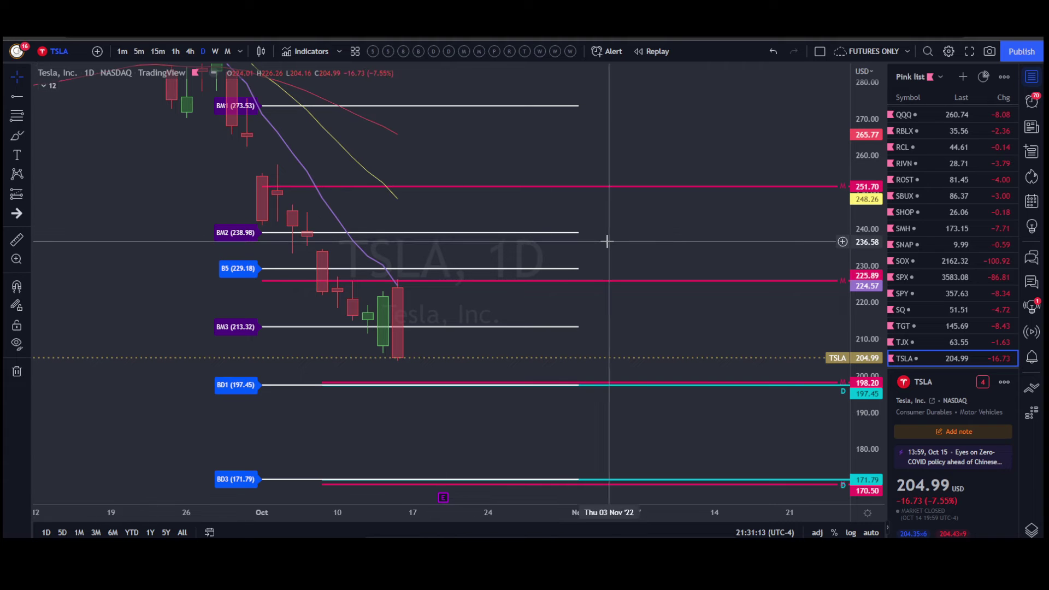
{"action": "left_click_drag", "start_coordinate": [603, 242], "coordinate": [651, 167]}
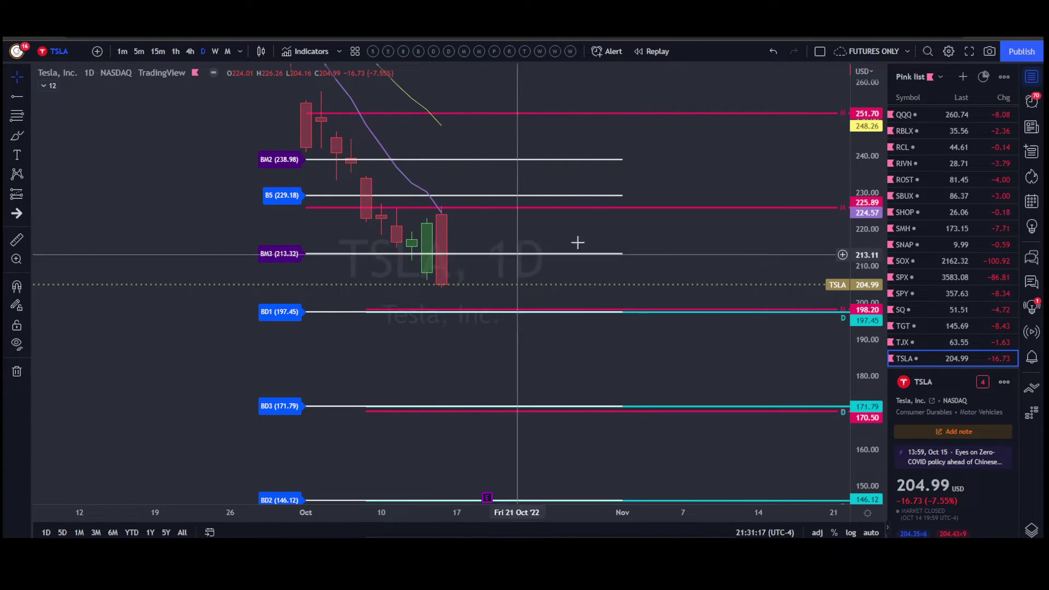
{"action": "left_click_drag", "start_coordinate": [867, 268], "coordinate": [867, 256]}
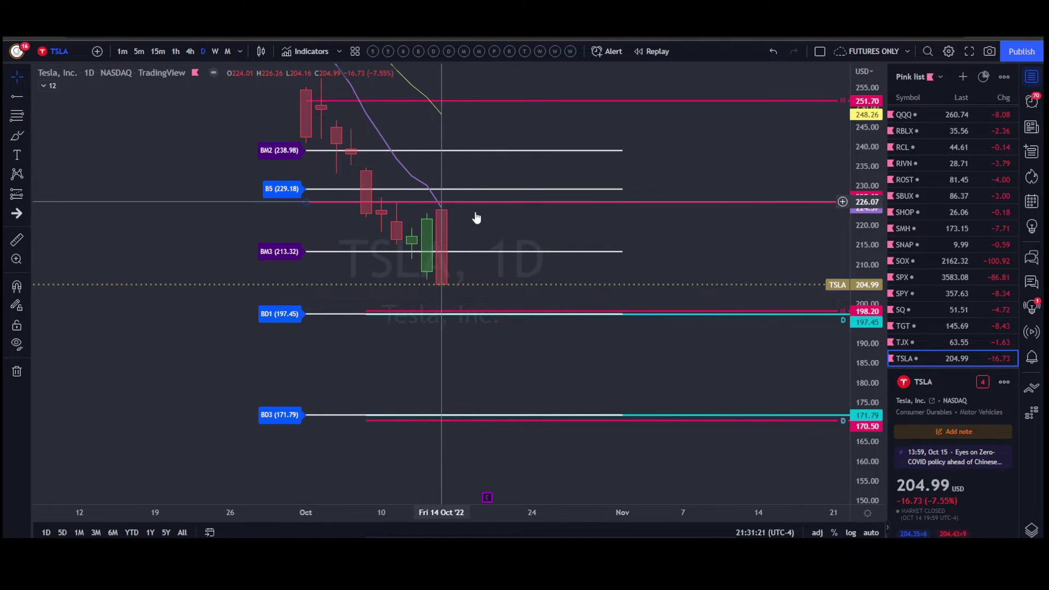
{"action": "left_click_drag", "start_coordinate": [367, 226], "coordinate": [349, 227]}
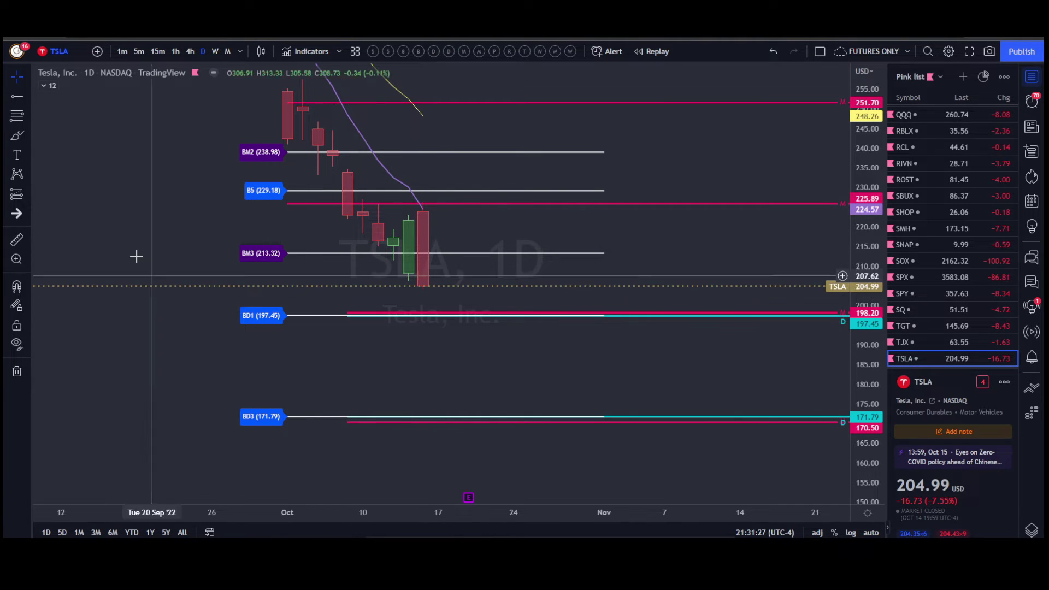
- Place a yellow right-pointing arrow beside the BD1 (197.45) level and clone it to mark the BD3 (171.79) level
{"action": "left_click", "coordinate": [16, 213]}
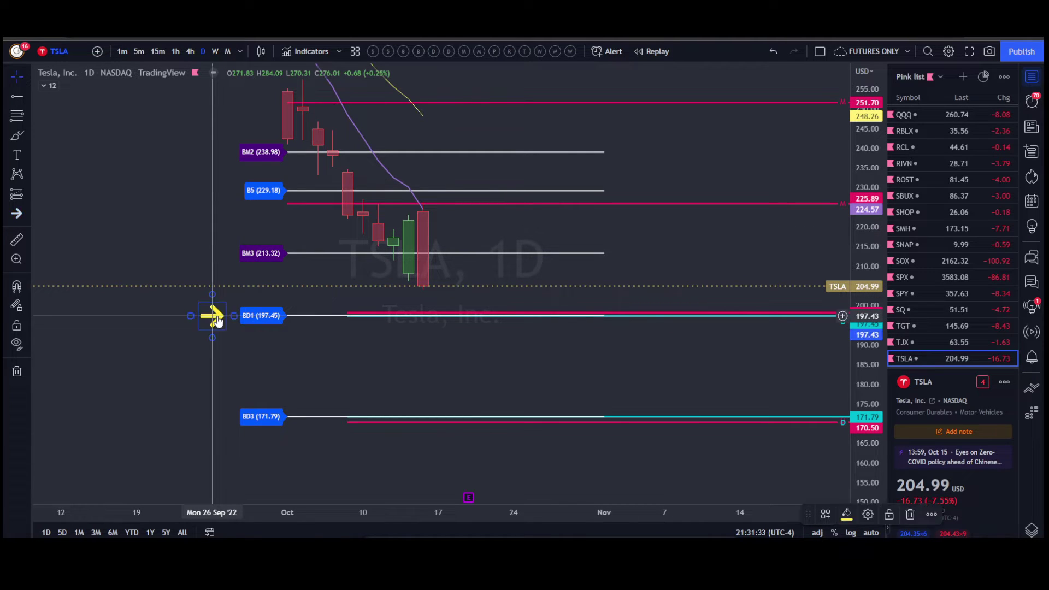
{"action": "left_click", "coordinate": [293, 363]}
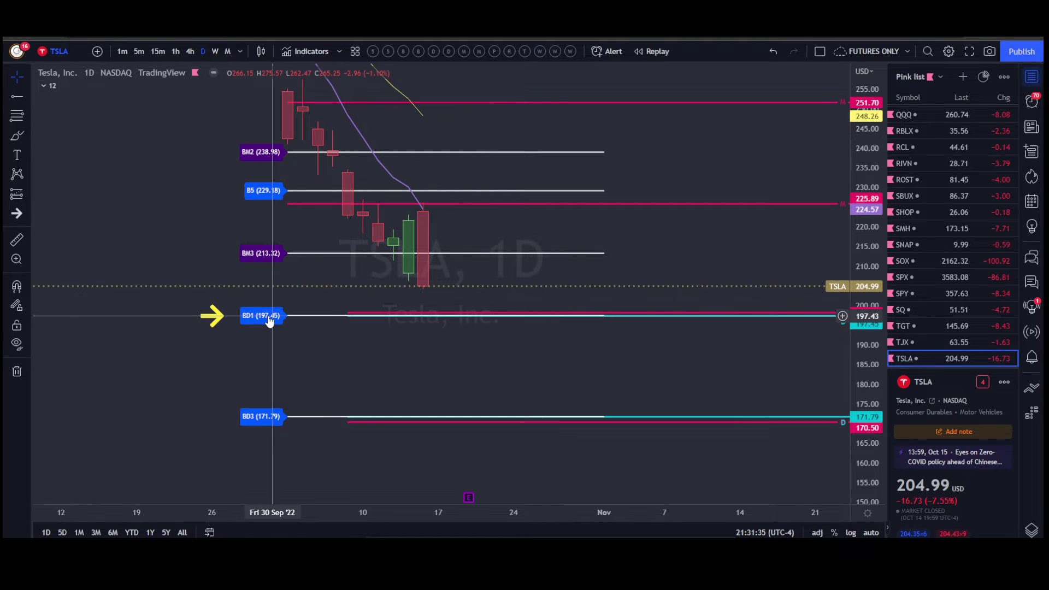
{"action": "right_click", "coordinate": [212, 319]}
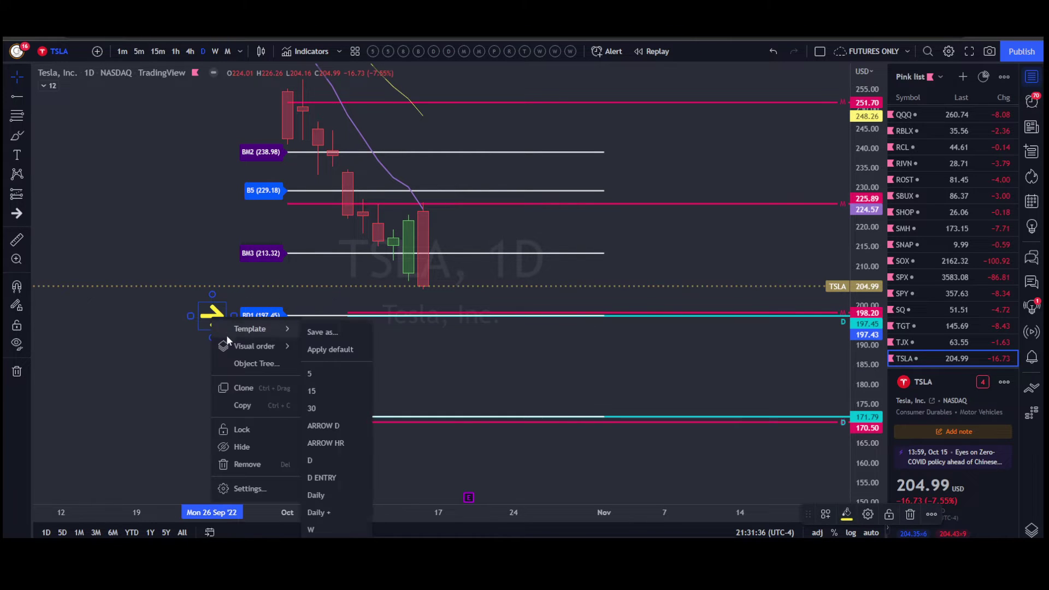
{"action": "left_click", "coordinate": [236, 385]}
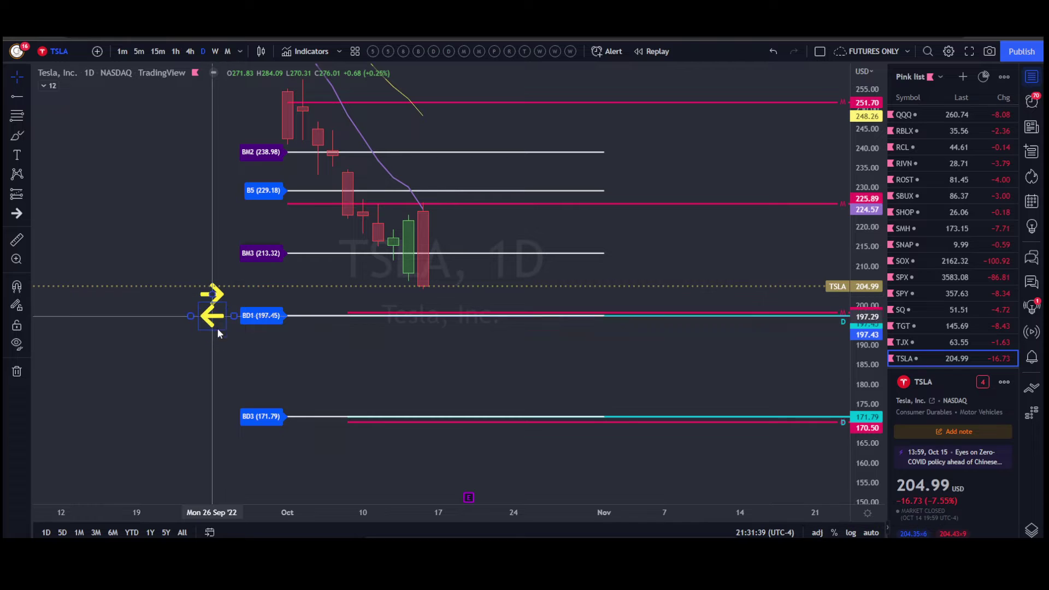
{"action": "left_click_drag", "start_coordinate": [222, 363], "coordinate": [222, 365]}
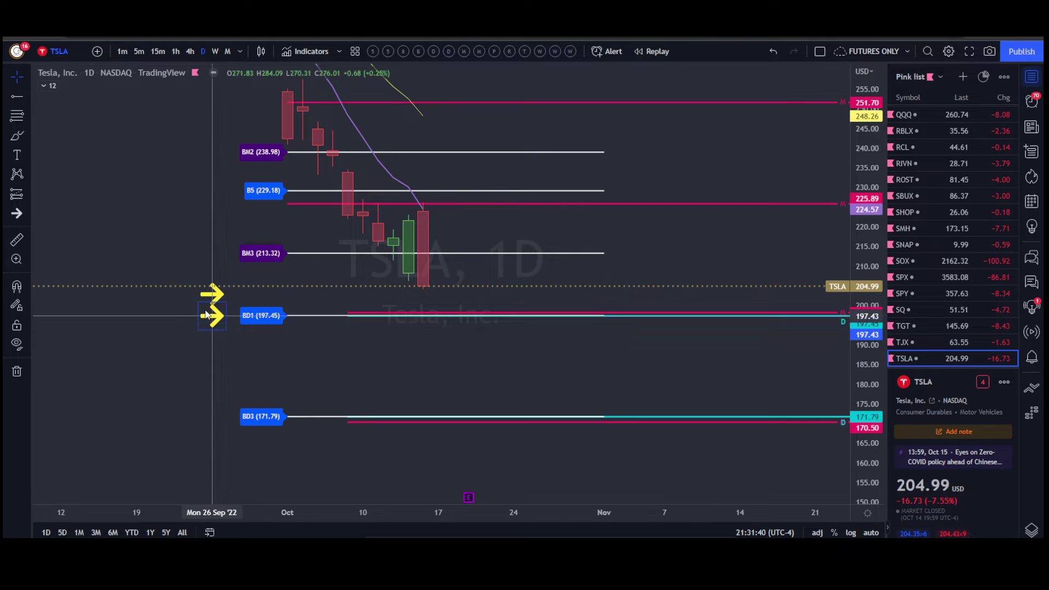
{"action": "left_click", "coordinate": [194, 279]}
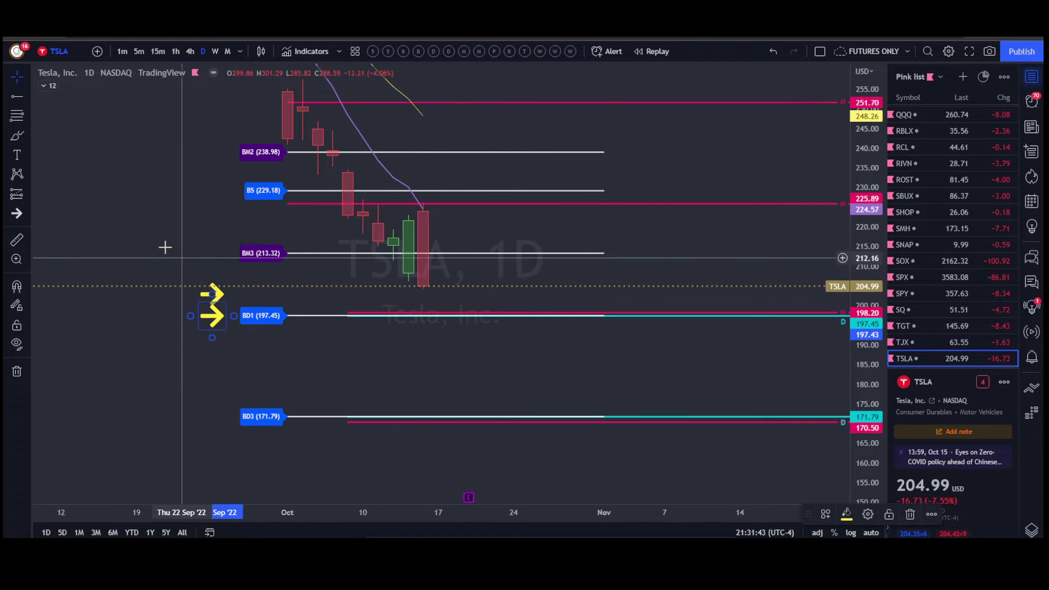
{"action": "left_click", "coordinate": [215, 321]}
{"action": "left_click_drag", "start_coordinate": [218, 327], "coordinate": [220, 416]}
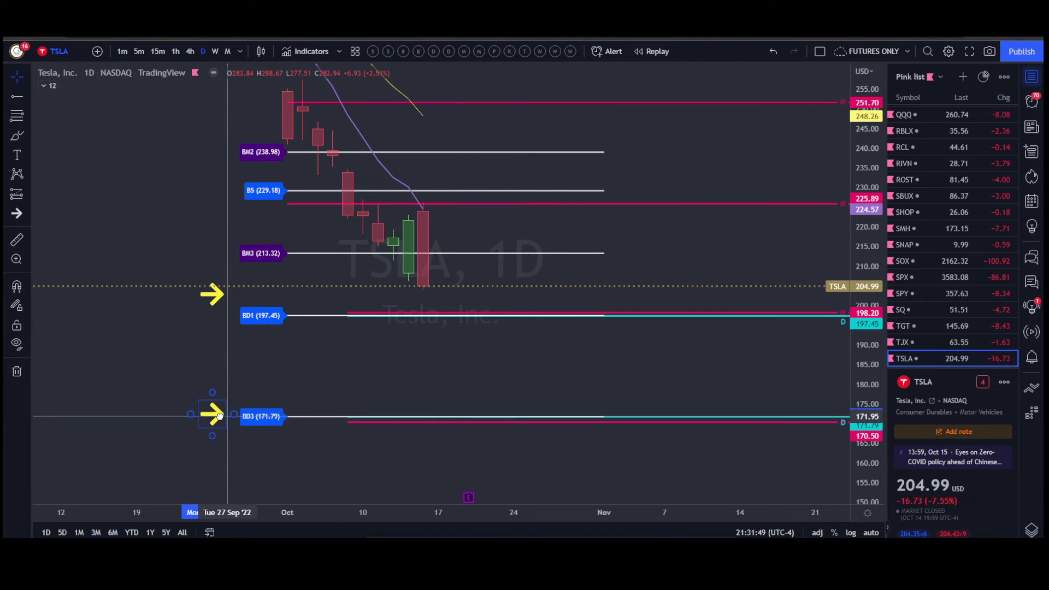
{"action": "left_click", "coordinate": [176, 382]}
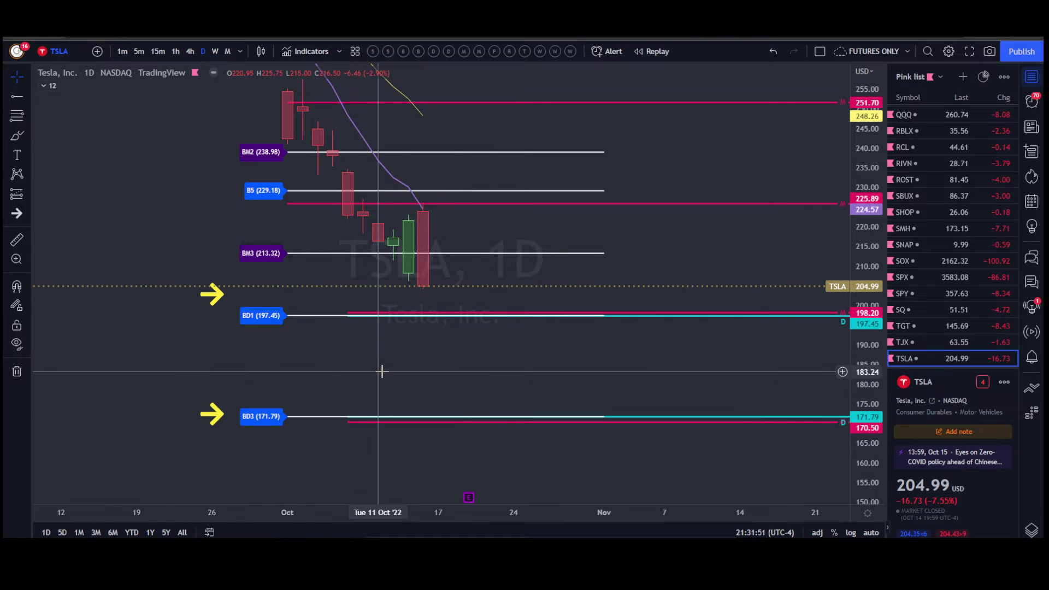